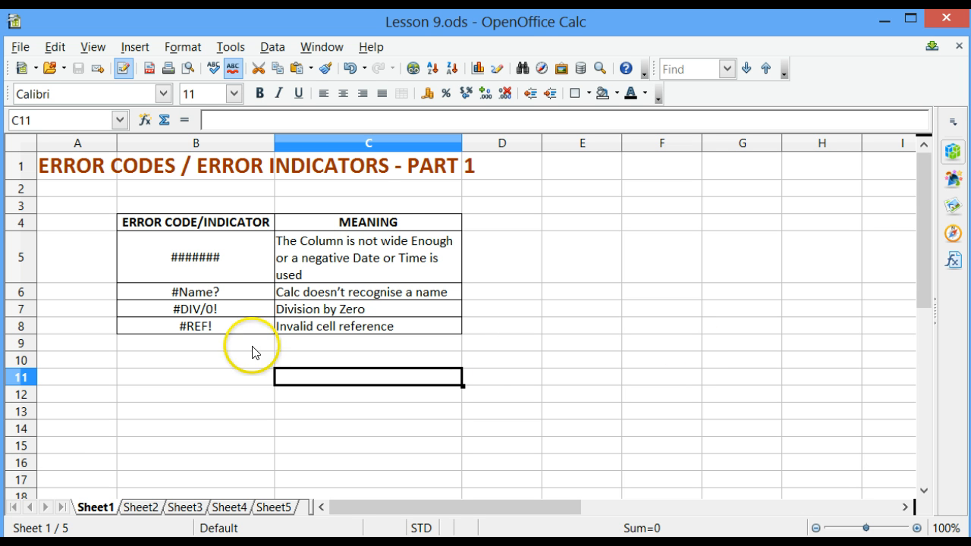
# Go through the error codes listed in cells B5 to B8 of Sheet1
pyautogui.click(254, 265)
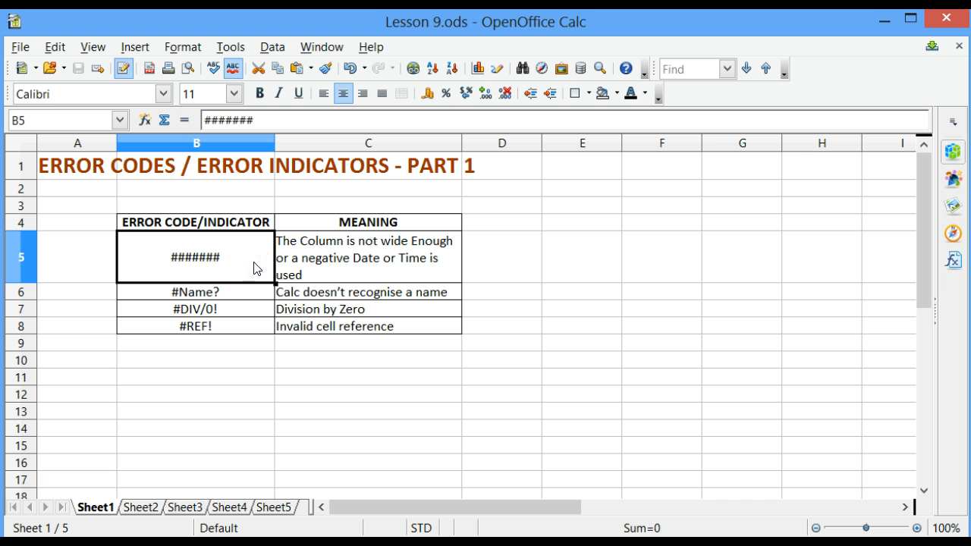
pyautogui.click(245, 295)
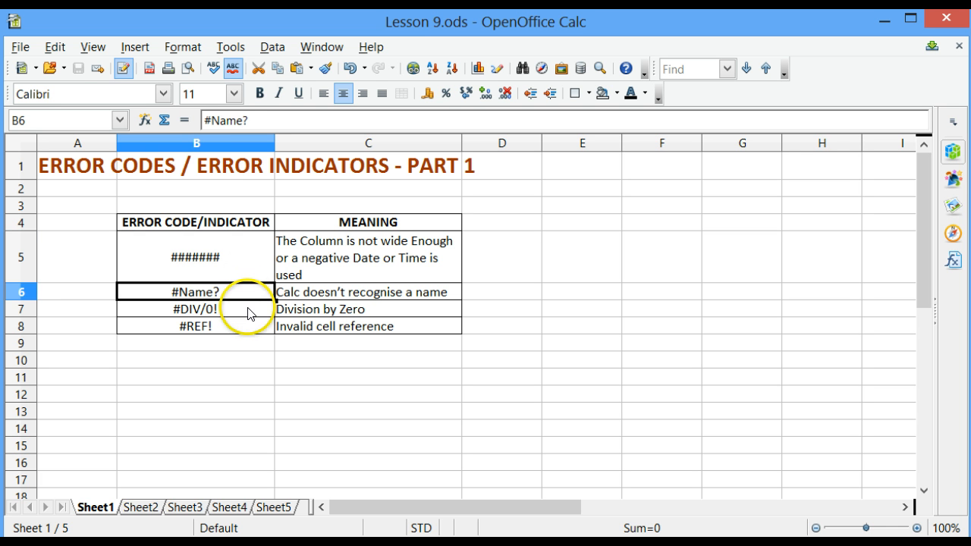
pyautogui.click(250, 311)
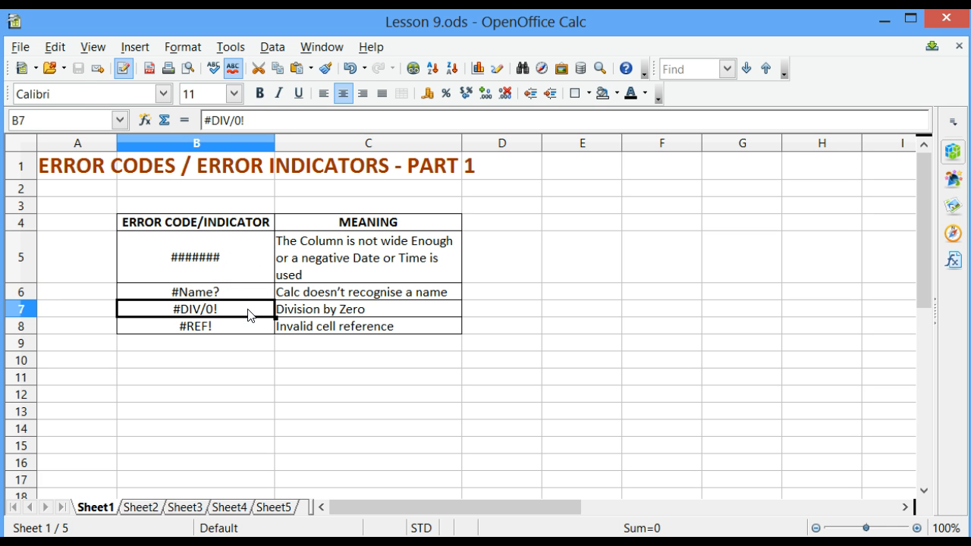
pyautogui.click(244, 326)
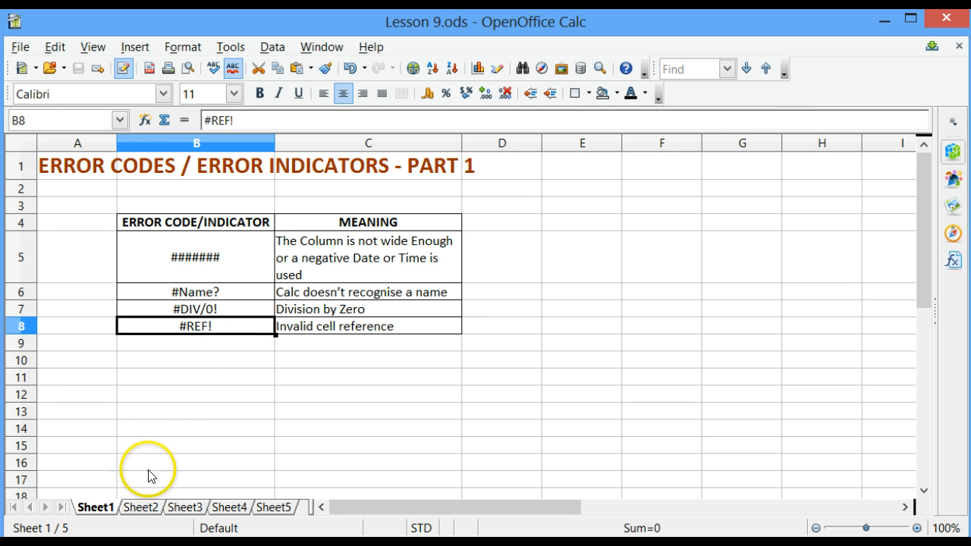
# Clear the formula from cell A8 on Sheet2 and narrow column A
pyautogui.click(142, 507)
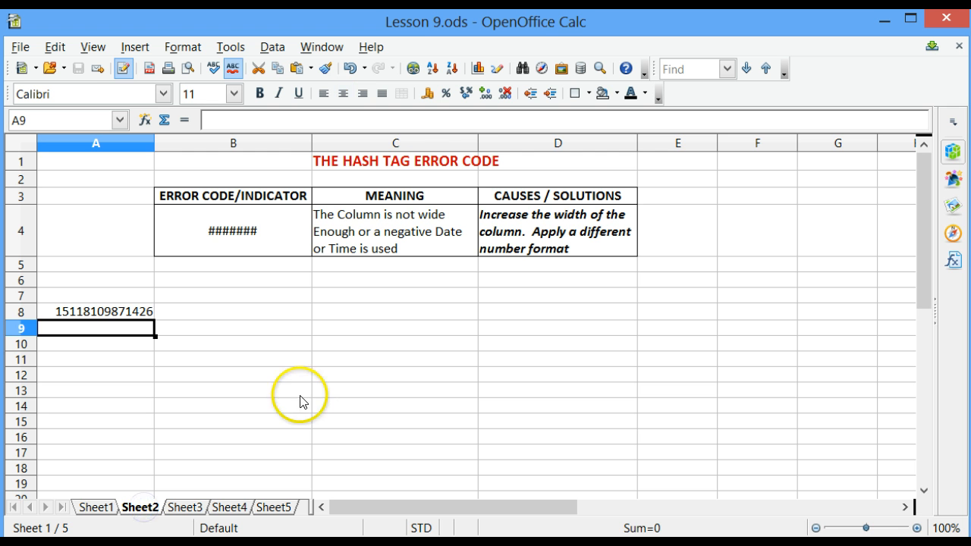
pyautogui.click(118, 314)
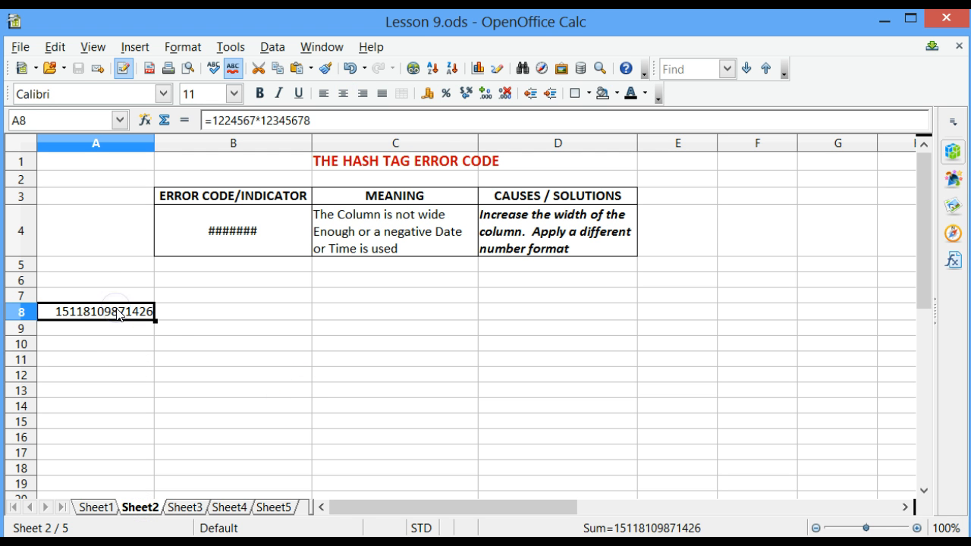
pyautogui.press('Delete')
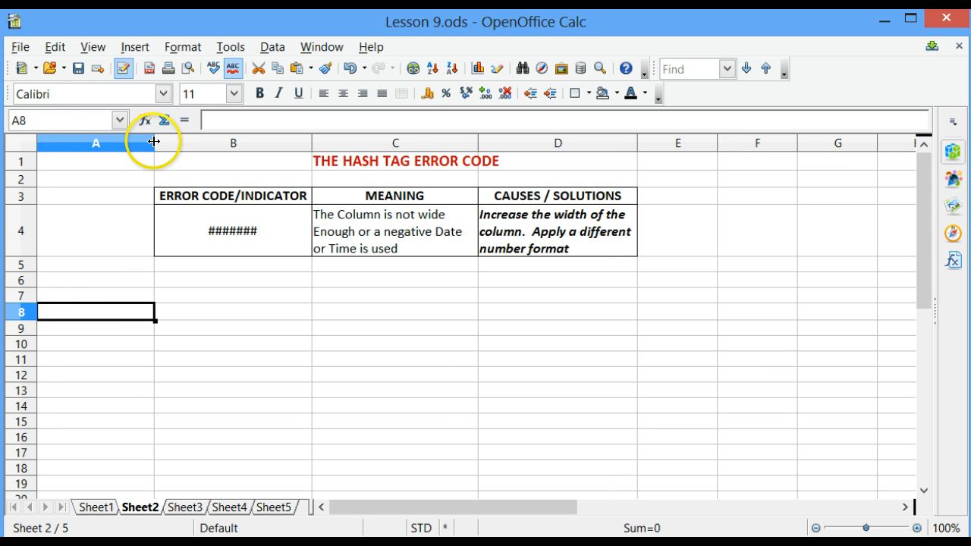
pyautogui.moveTo(154, 143); pyautogui.dragTo(123, 142)
# Enter the formula =1234567*12345678 in cell A8
pyautogui.click(81, 311)
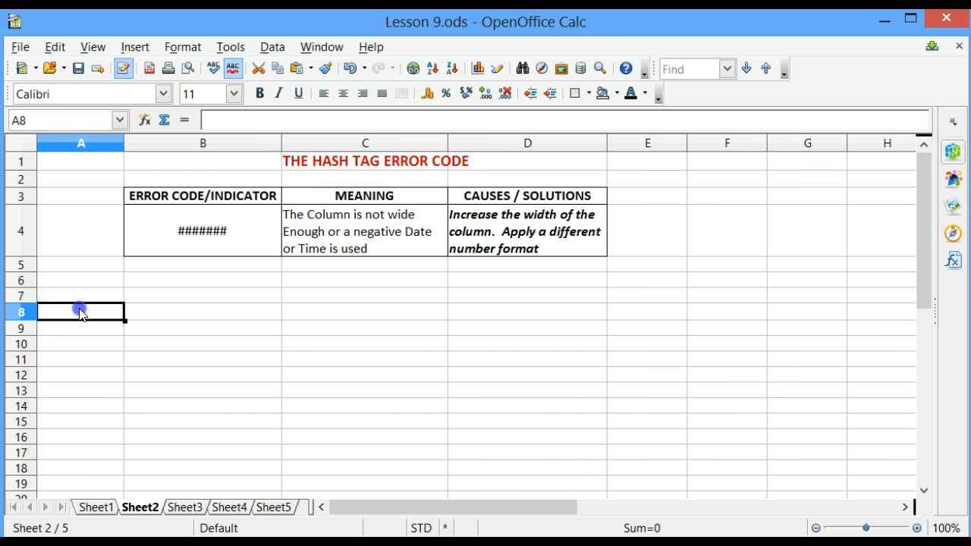
pyautogui.write('=')
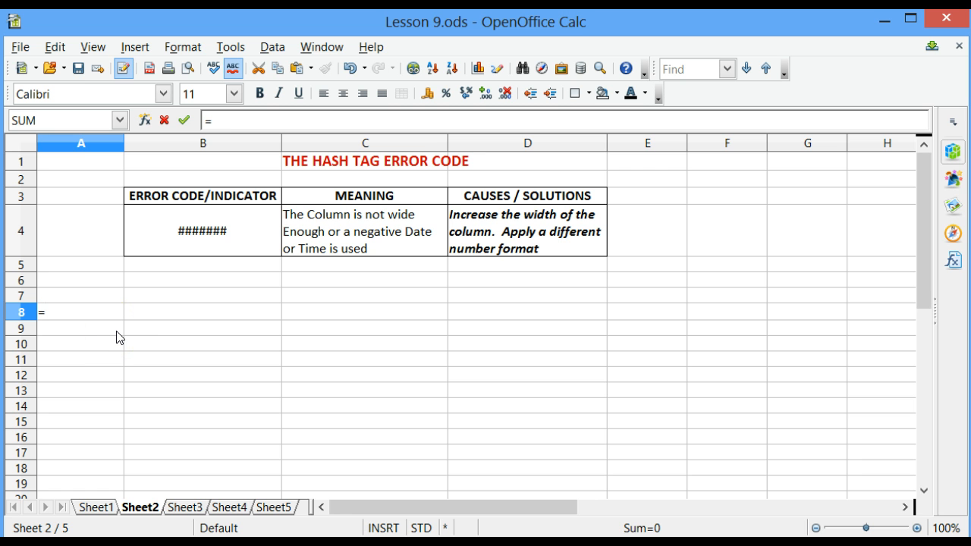
pyautogui.write('1234567')
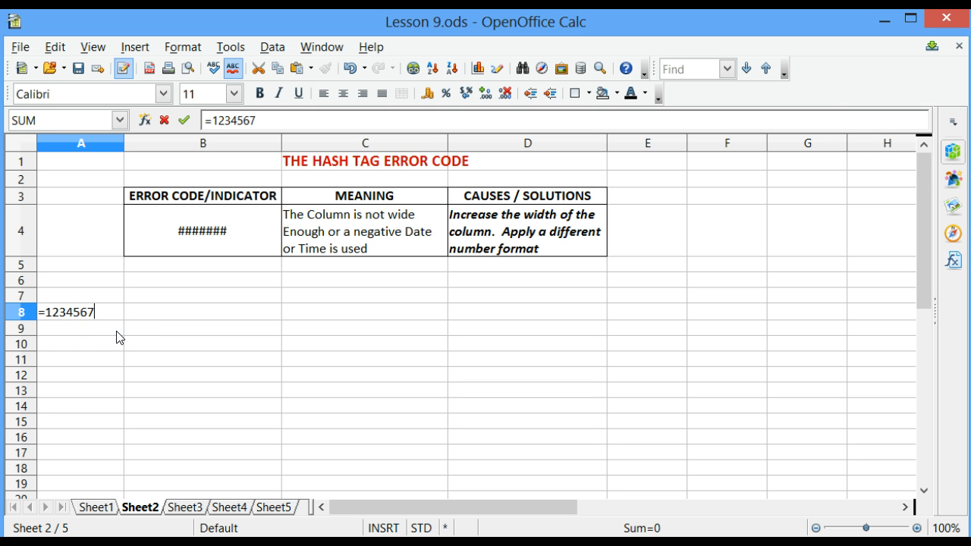
pyautogui.write('*12345678')
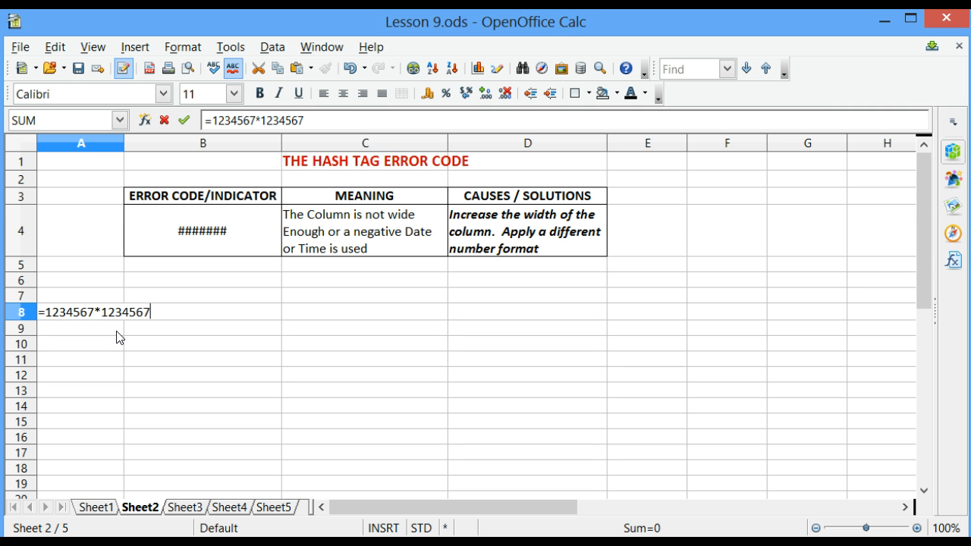
pyautogui.press('Return')
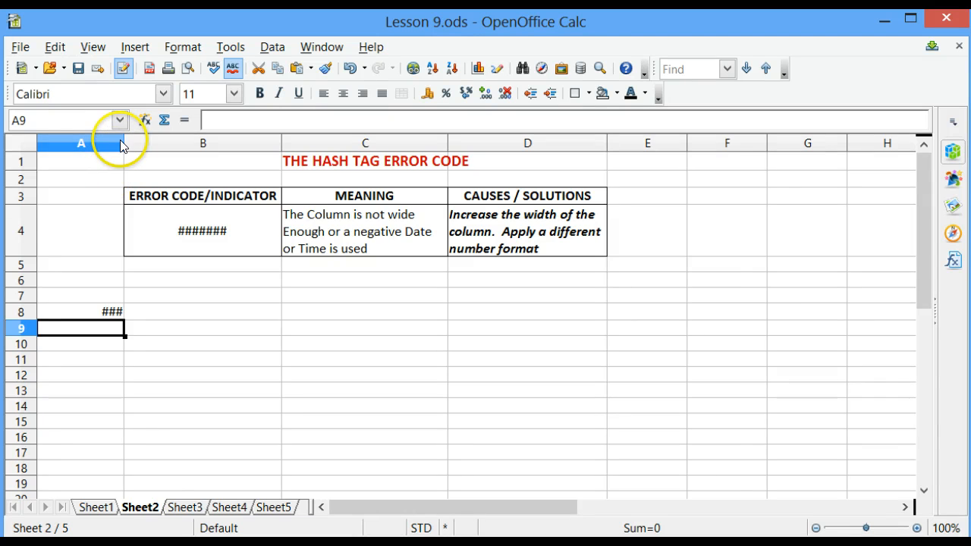
# Widen column A enough to fit the full product in A8, and select that cell
pyautogui.moveTo(124, 143); pyautogui.dragTo(176, 147)
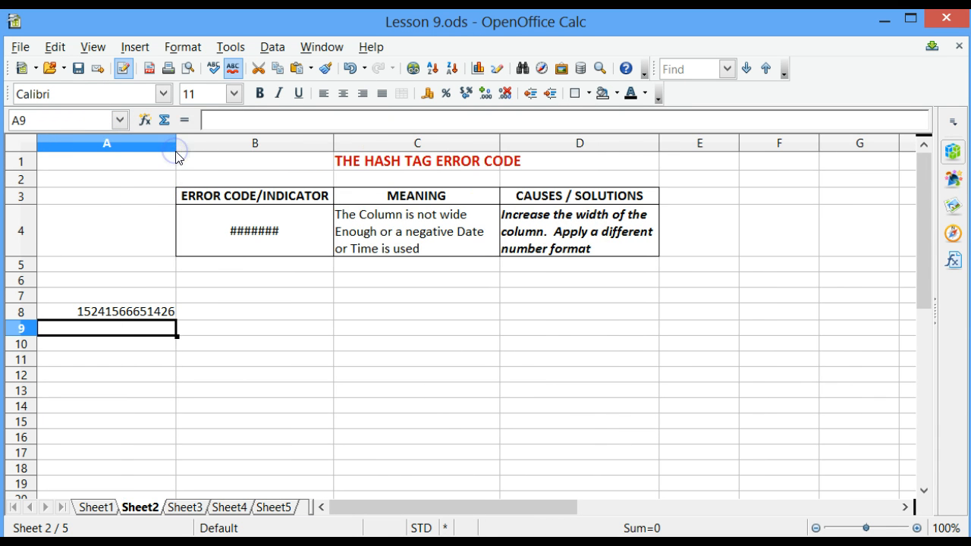
pyautogui.click(154, 316)
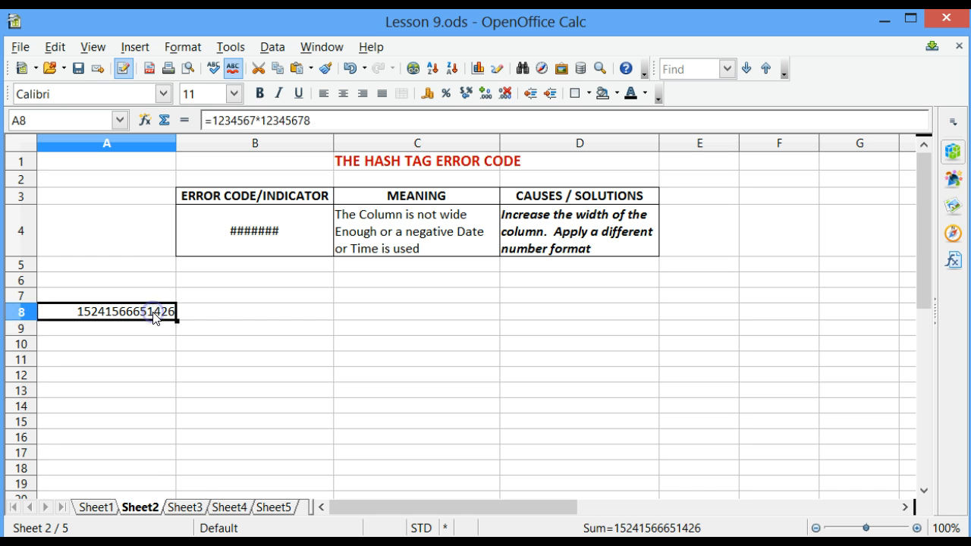
# Enter the formula =sum(34+43+54) in cell B7 of Sheet3
pyautogui.click(185, 508)
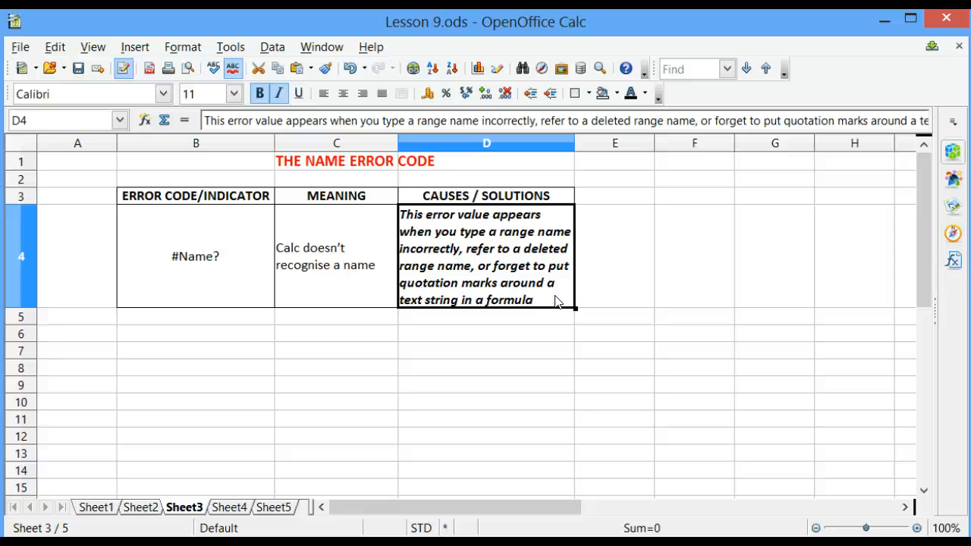
pyautogui.click(194, 355)
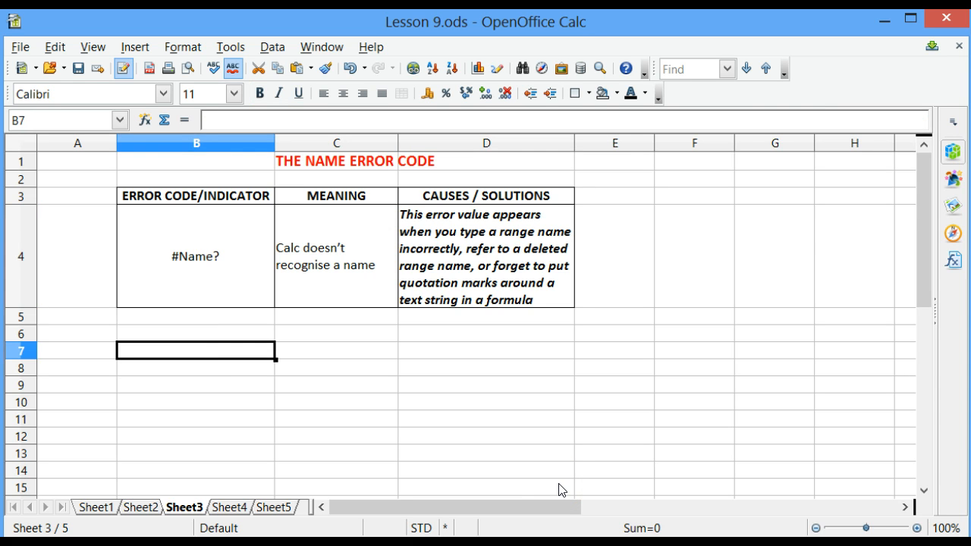
pyautogui.write('=')
pyautogui.press('BackSpace')
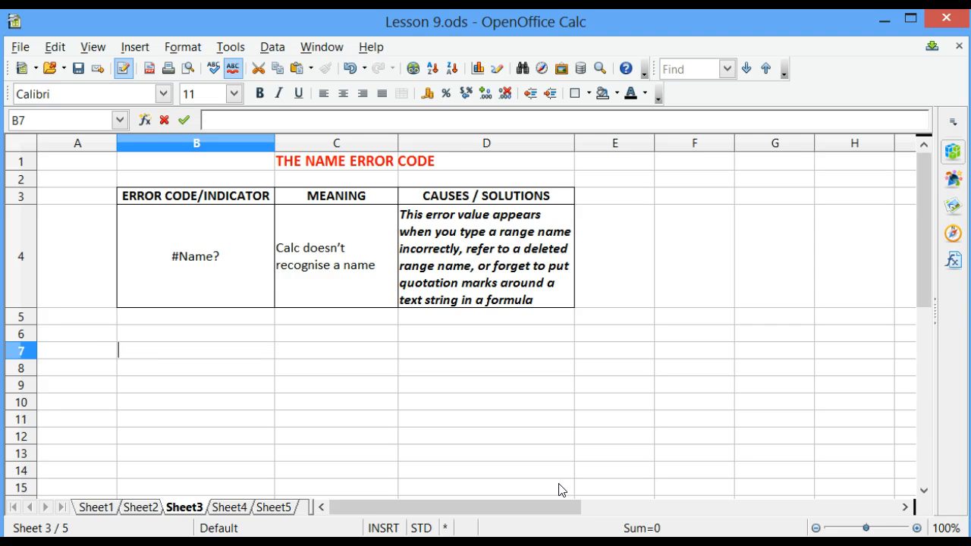
pyautogui.write('+')
pyautogui.press('BackSpace')
pyautogui.write('=sum')
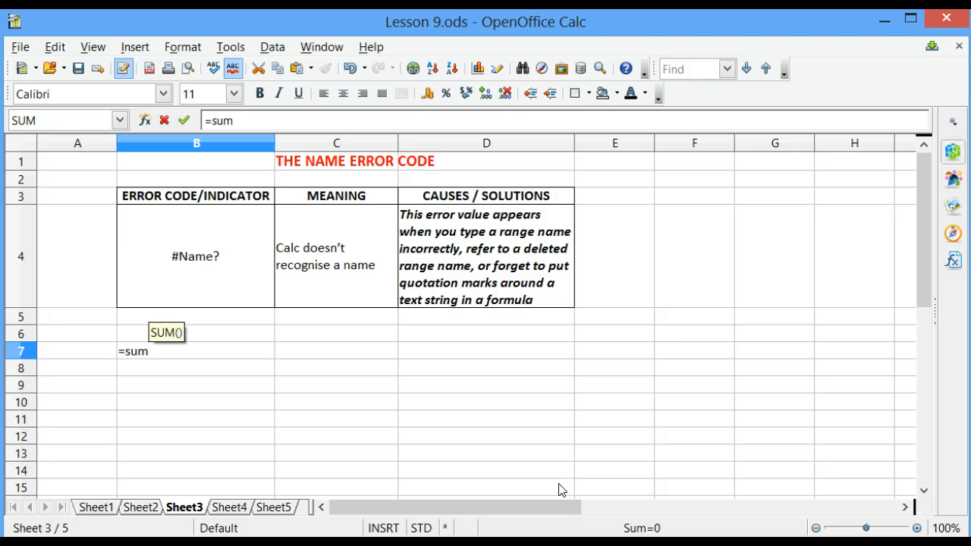
pyautogui.write('(34')
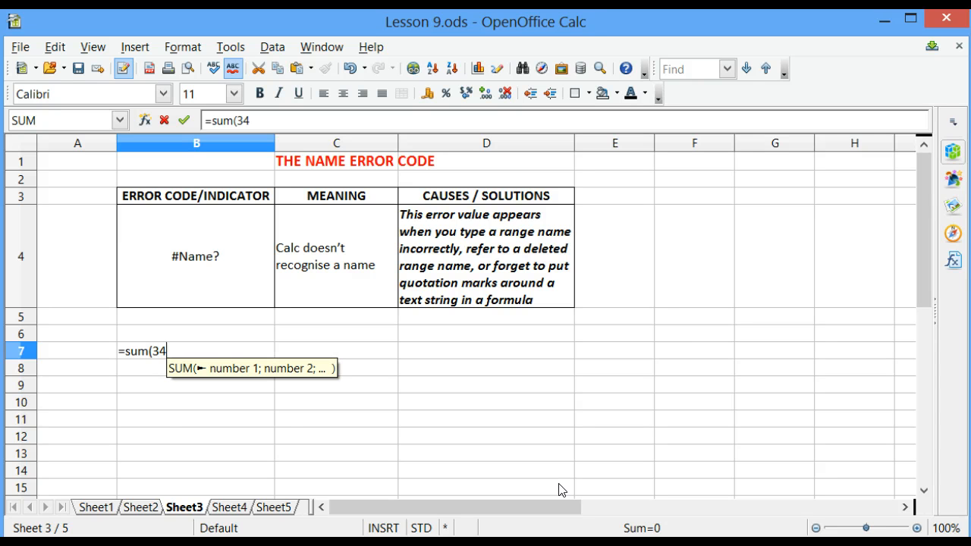
pyautogui.write('+43')
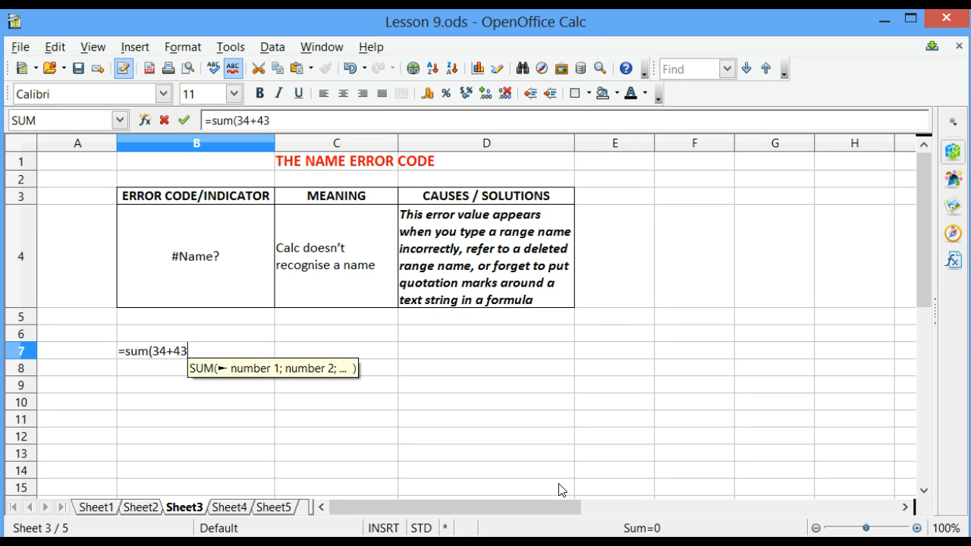
pyautogui.write('+54')
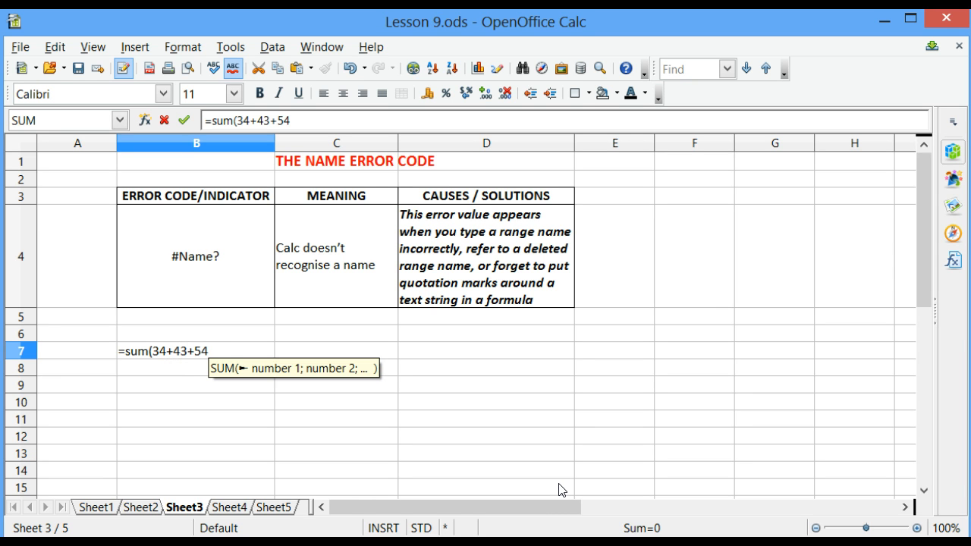
pyautogui.write(')')
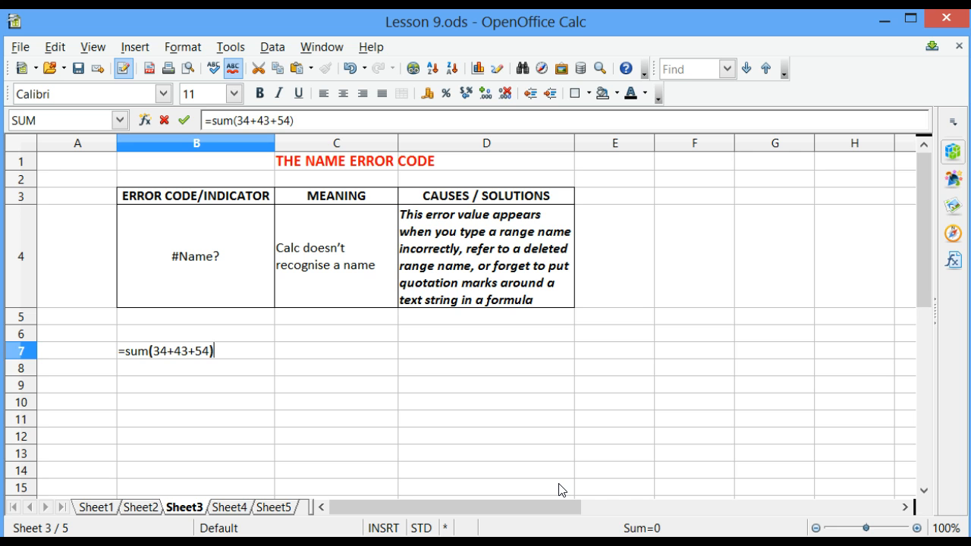
pyautogui.press('Return')
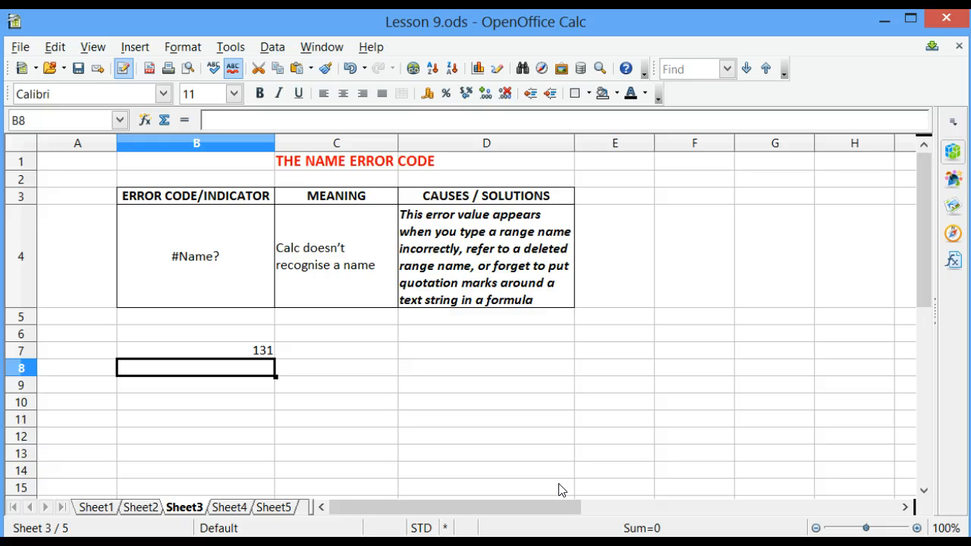
# Enter the deliberately misspelled formula =sim(34+43+54) in cell B8
pyautogui.write('=si')
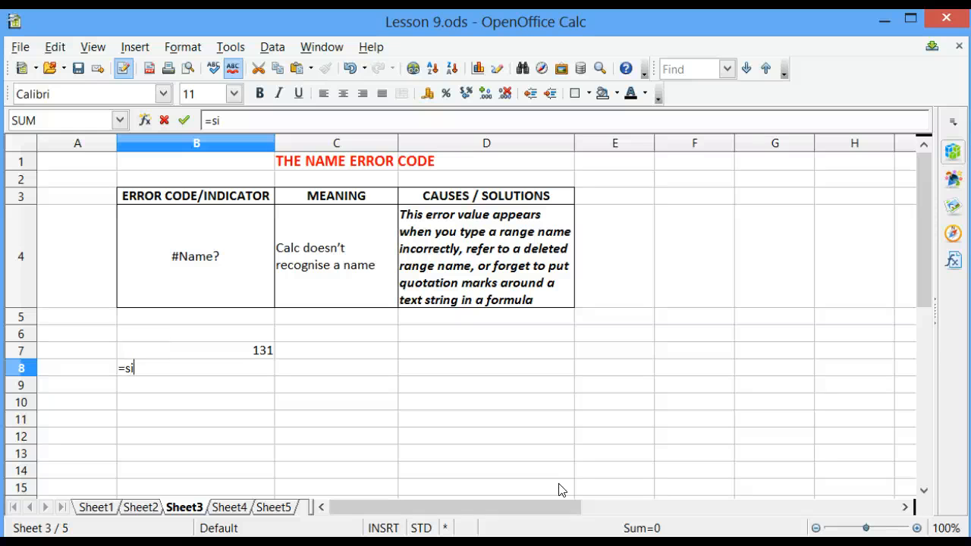
pyautogui.write('m(34+4')
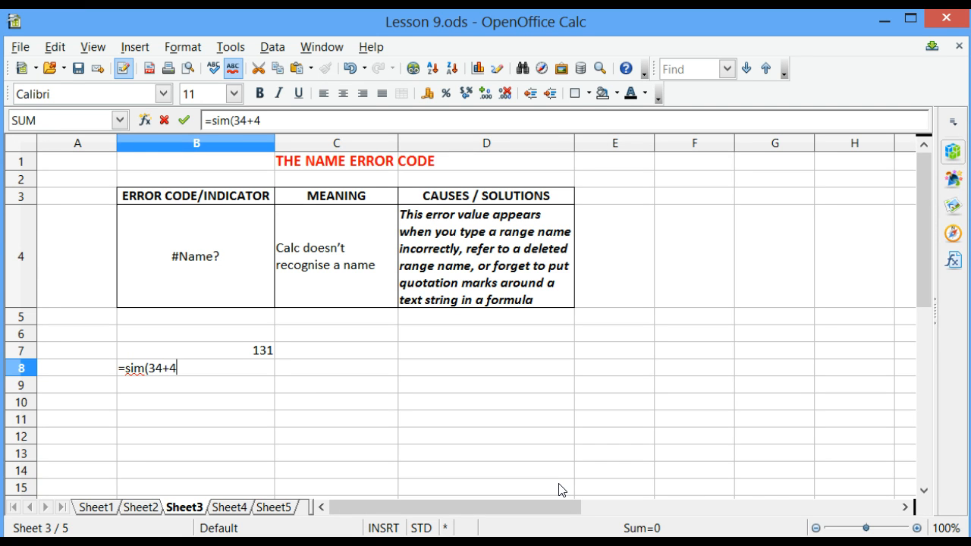
pyautogui.write('3+54)')
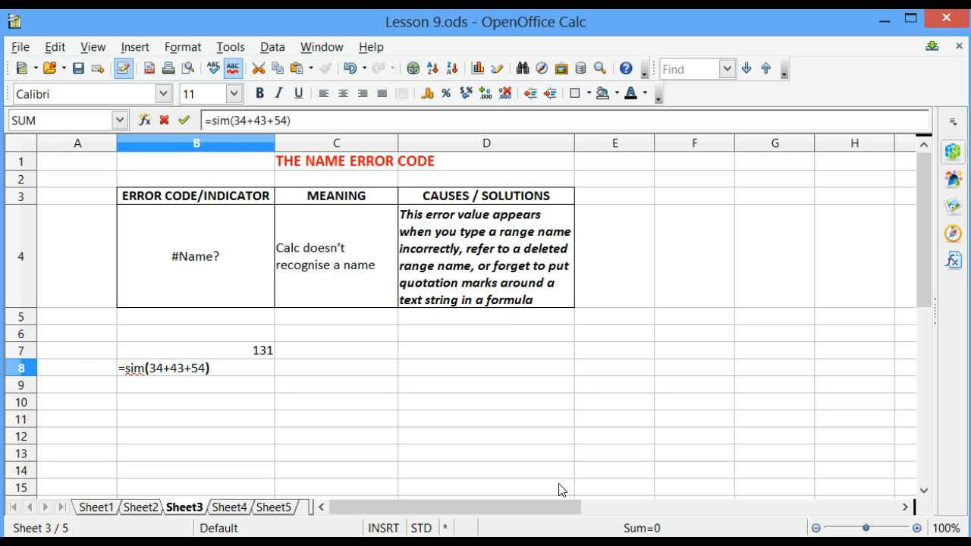
pyautogui.press('Return')
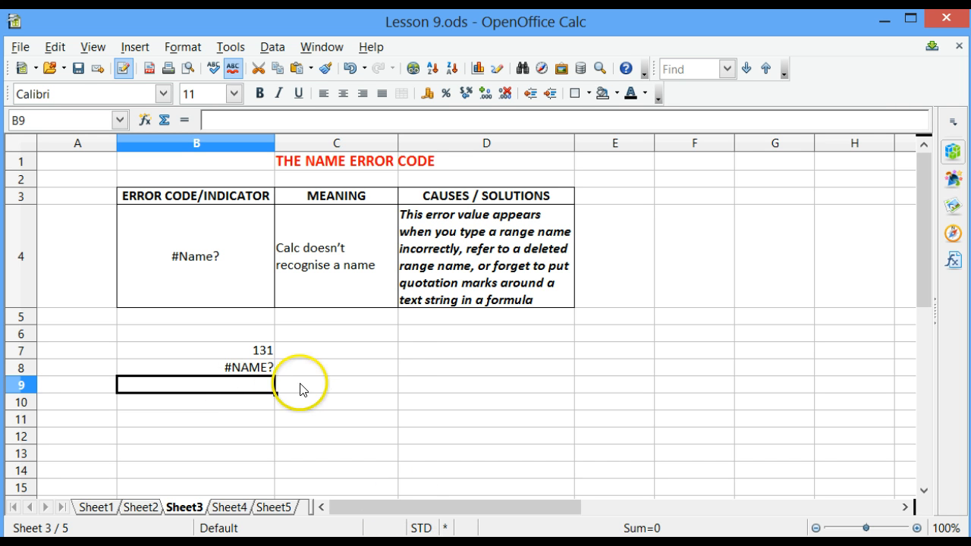
# Correct the misspelled function name in B8 so the formula reads =SUM(34+43+54)
pyautogui.click(252, 374)
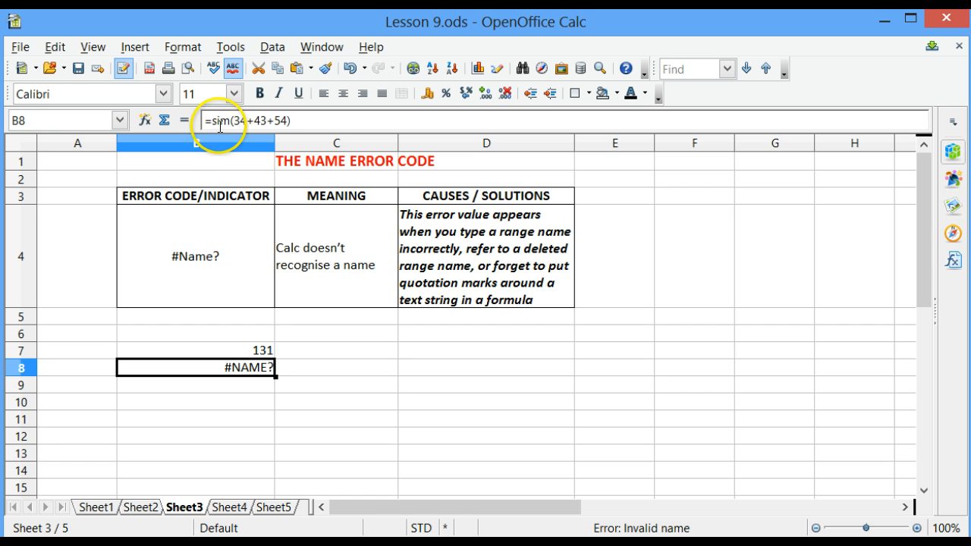
pyautogui.click(213, 120)
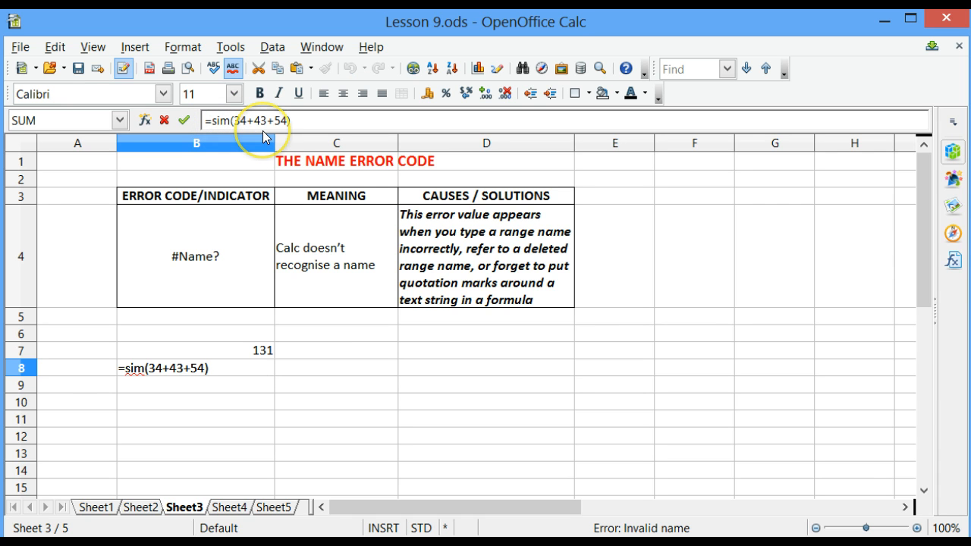
pyautogui.press('Delete')
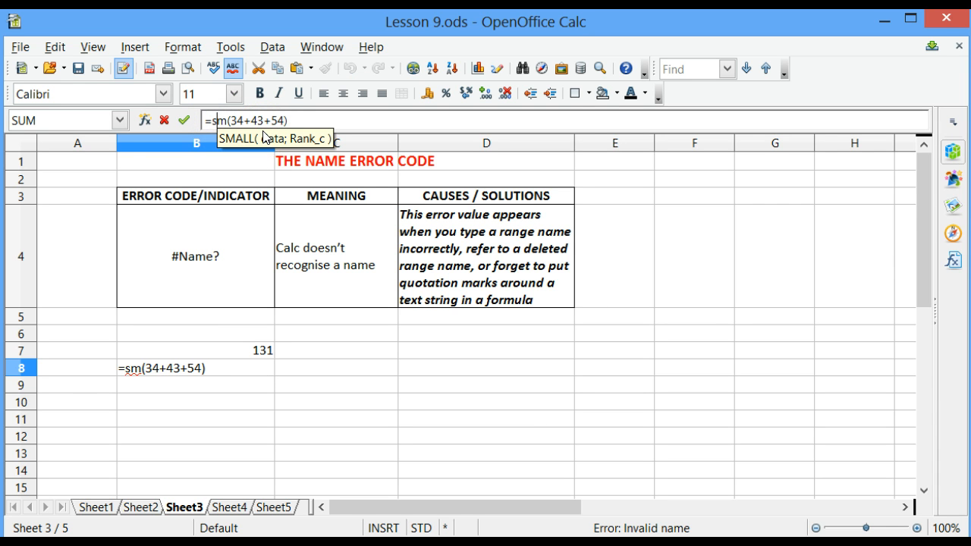
pyautogui.write('u')
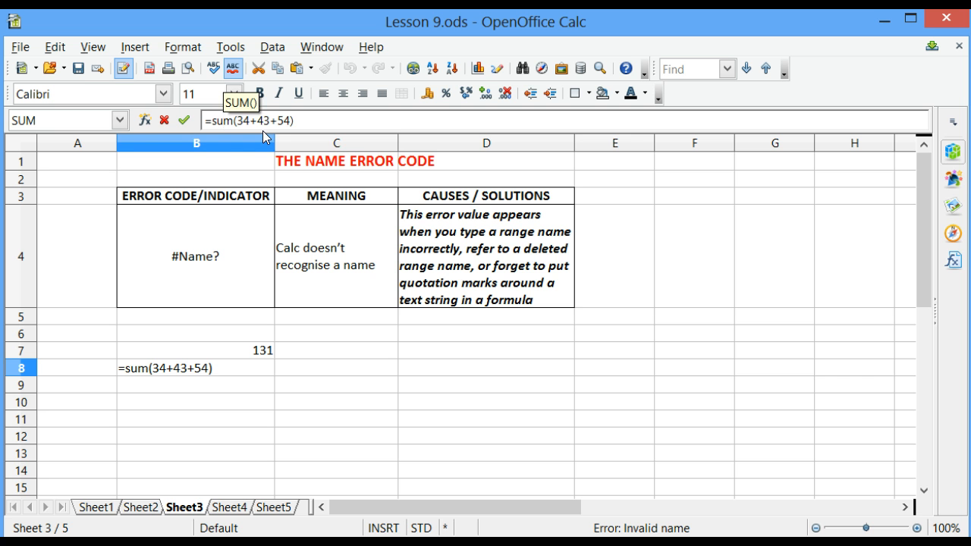
pyautogui.press('Return')
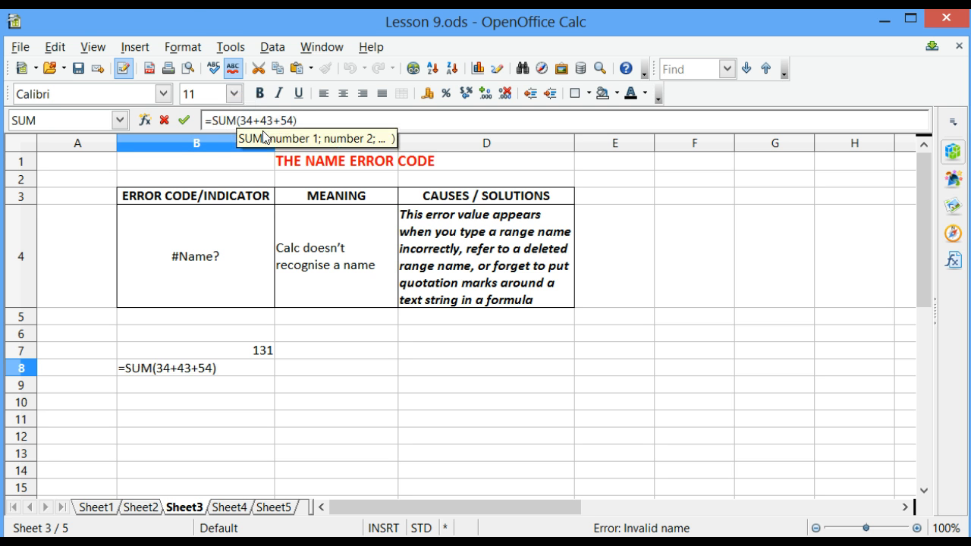
pyautogui.click(313, 117)
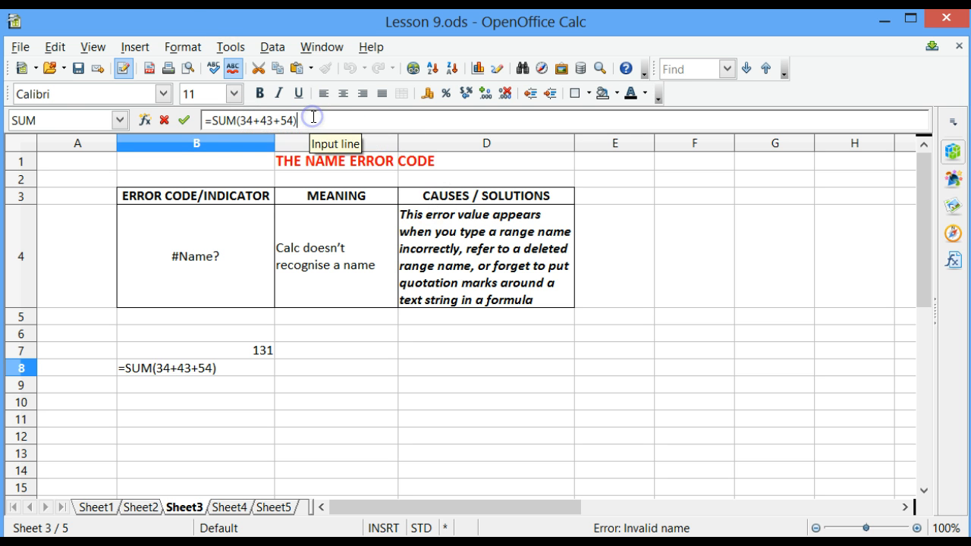
pyautogui.press('Return')
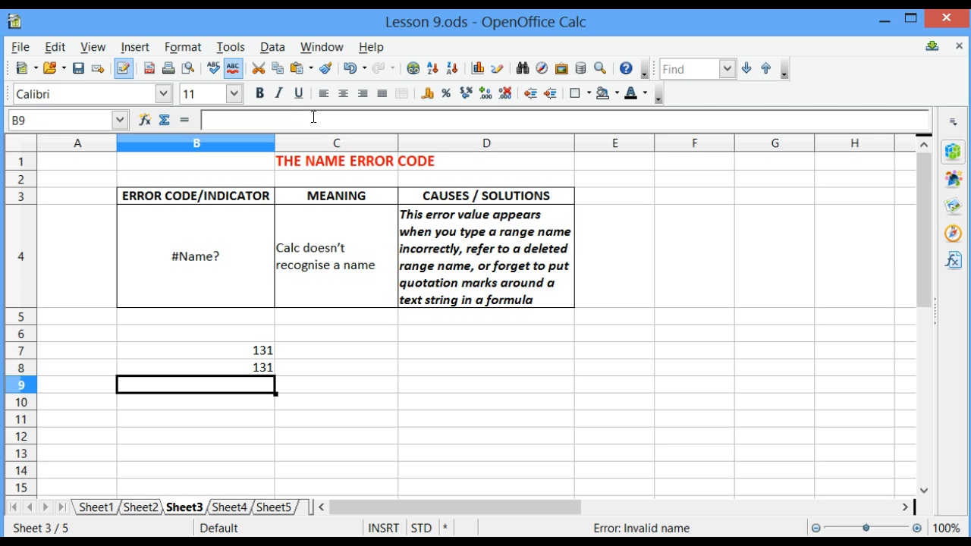
pyautogui.click(225, 370)
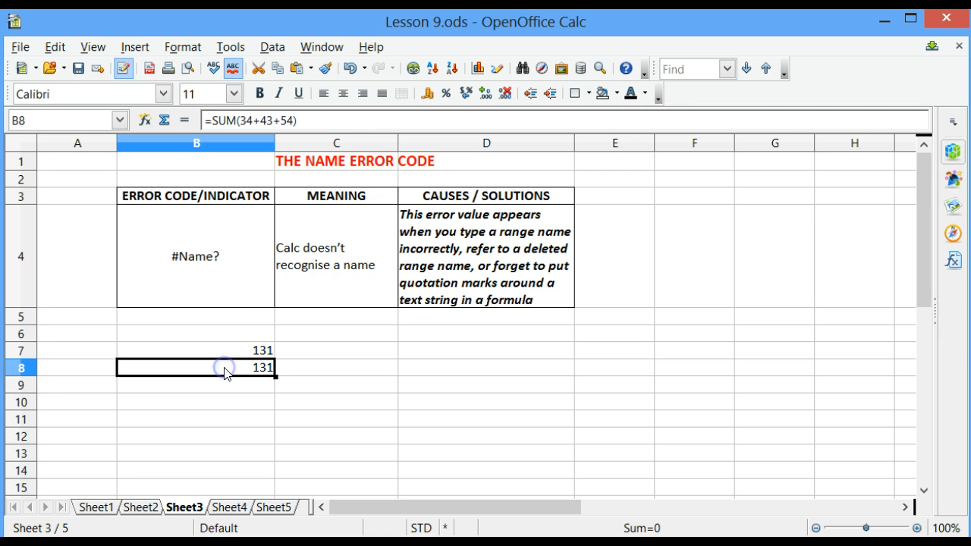
# Enter the formula =34/0 in cell B7 of Sheet4
pyautogui.click(230, 507)
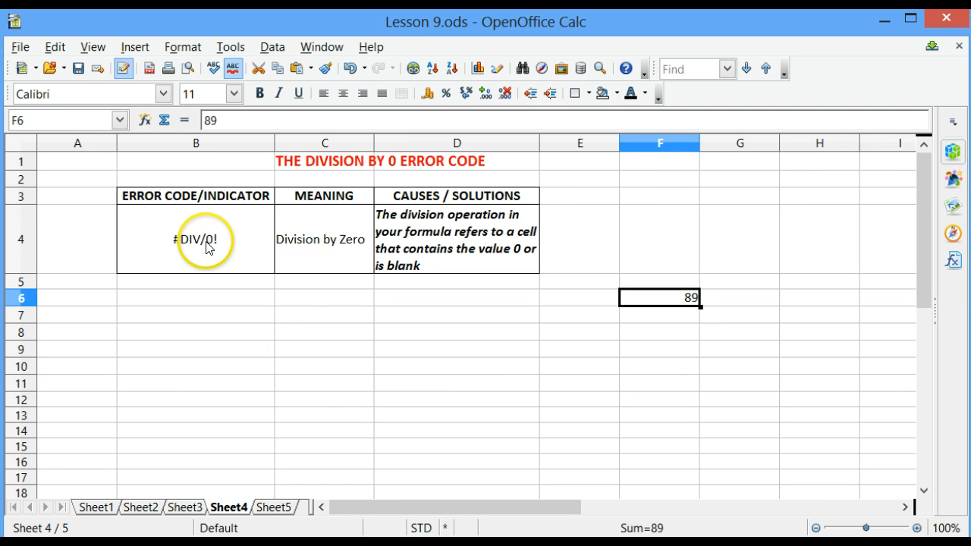
pyautogui.click(243, 322)
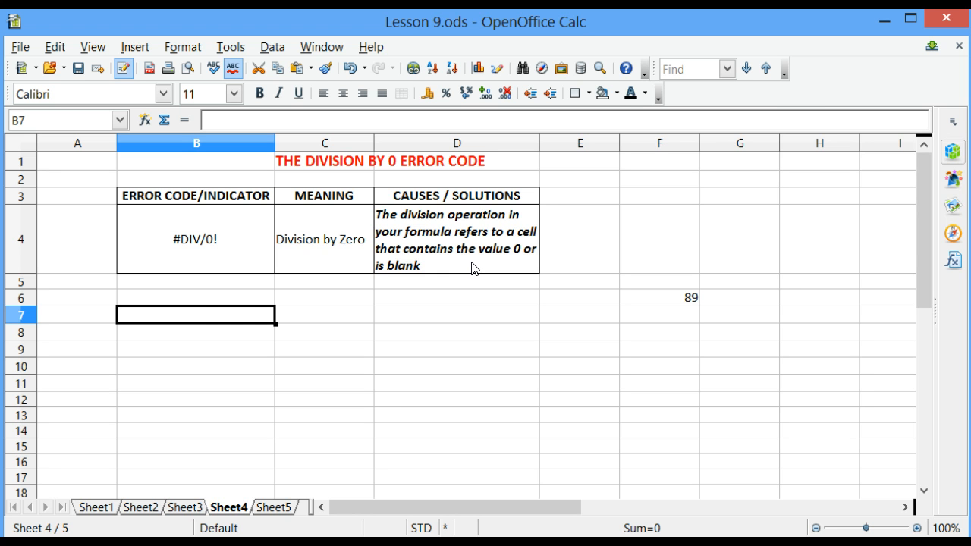
pyautogui.click(227, 314)
pyautogui.write('=34')
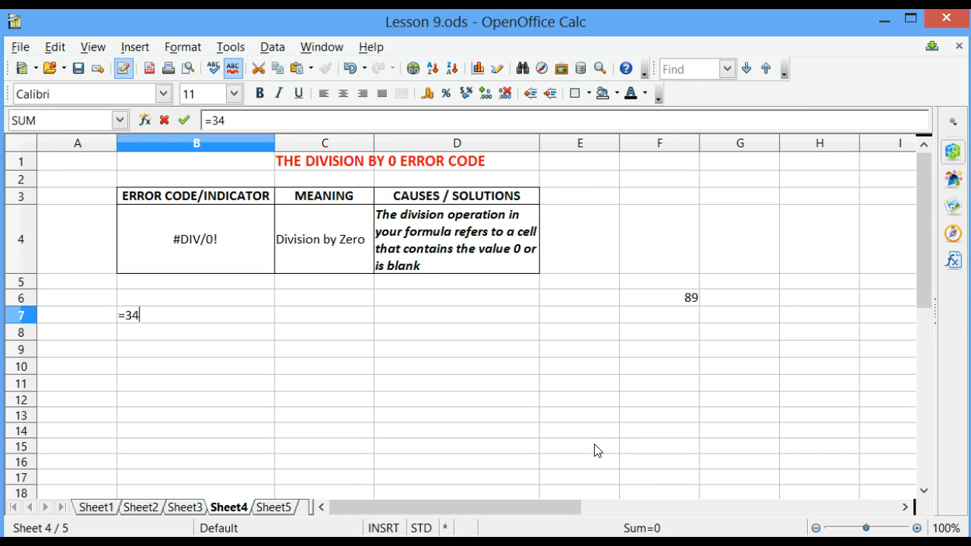
pyautogui.write('/0')
pyautogui.press('Return')
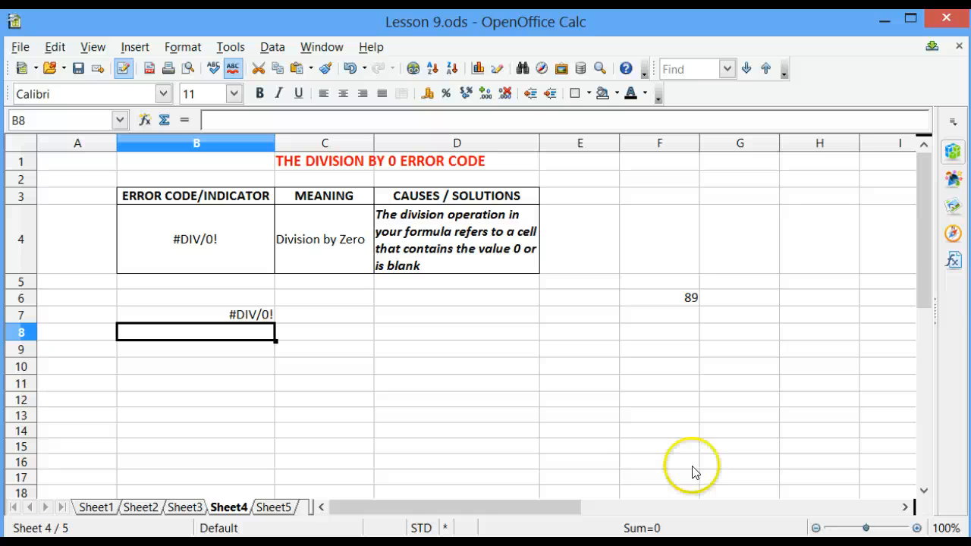
# Enter a formula in cell B8 that divides cell F6 by 0
pyautogui.click(657, 299)
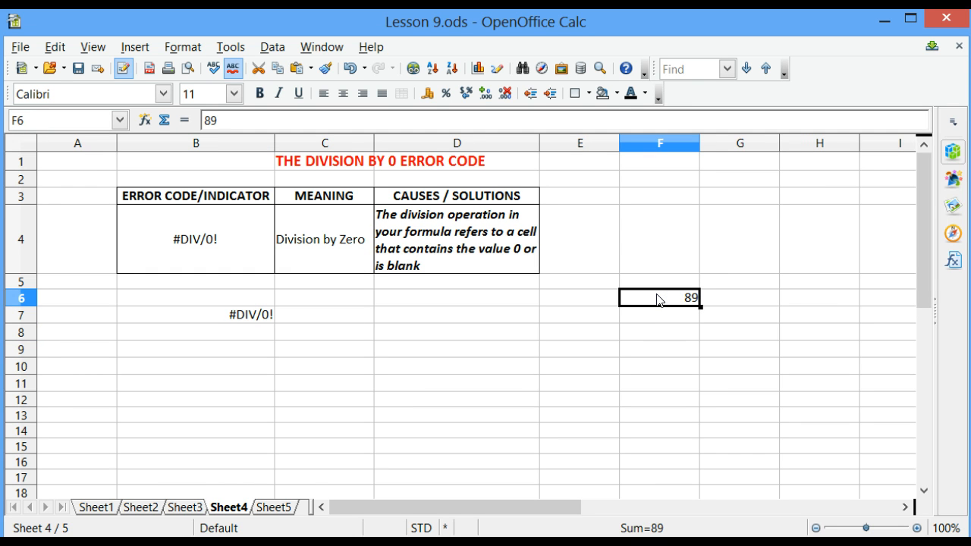
pyautogui.click(244, 339)
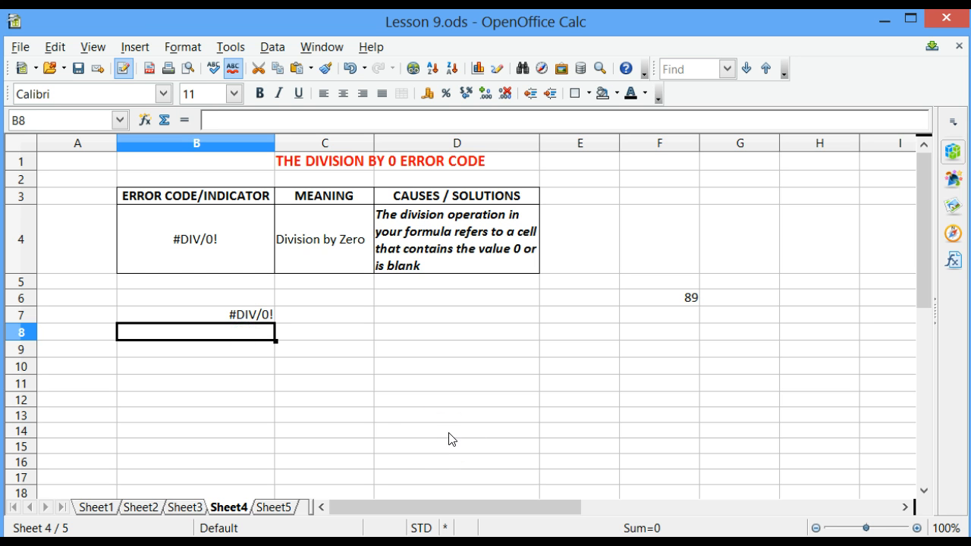
pyautogui.write('=')
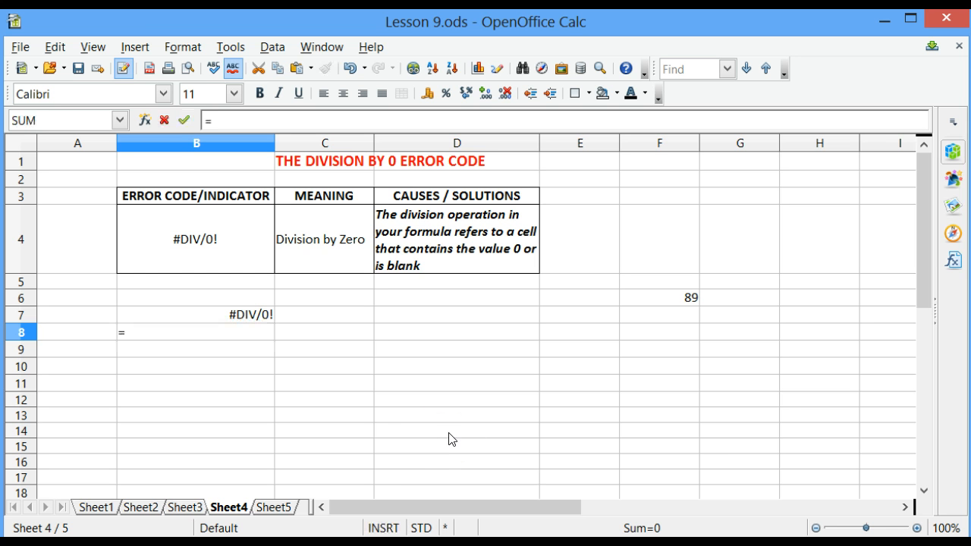
pyautogui.click(682, 301)
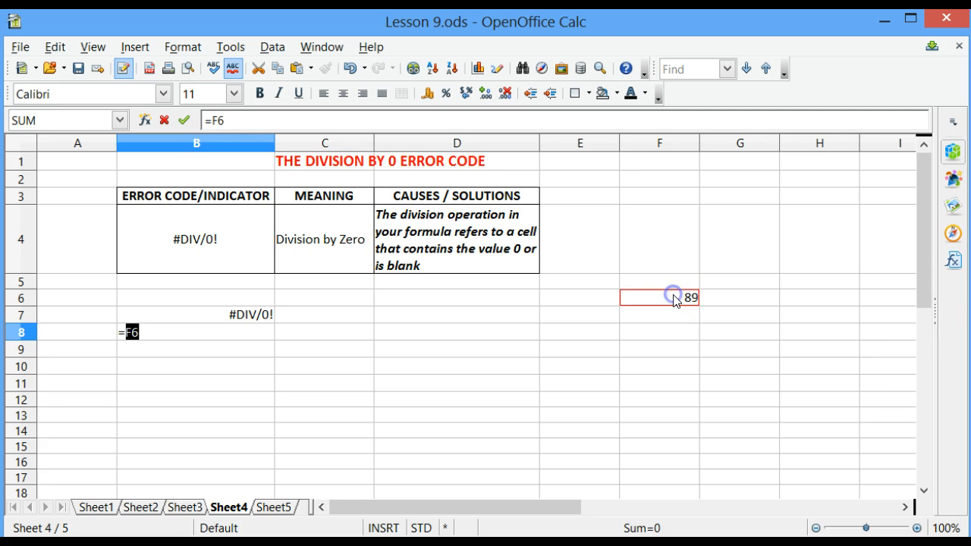
pyautogui.write('/0')
pyautogui.press('Return')
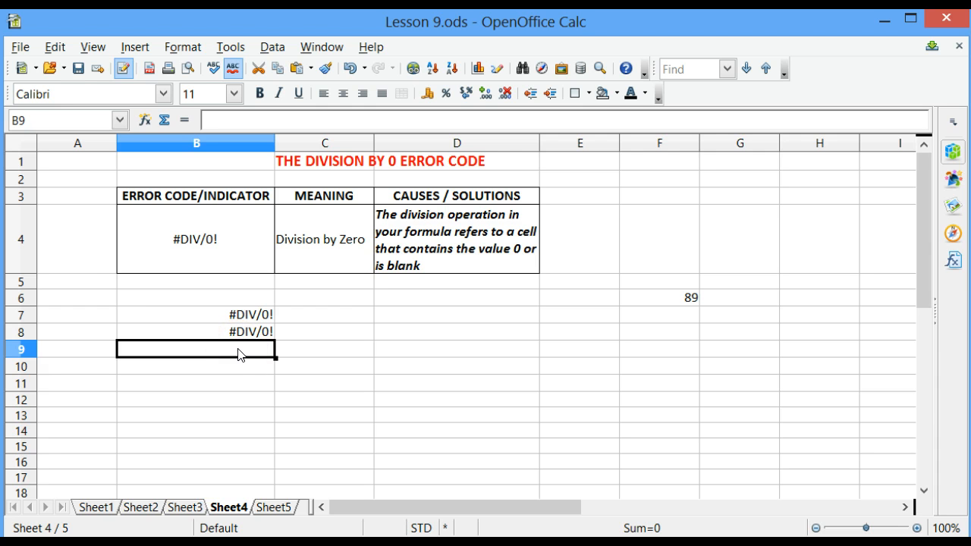
# Enter a formula in cell B9 that divides F6 by the blank cell F7, and select F7
pyautogui.write('=')
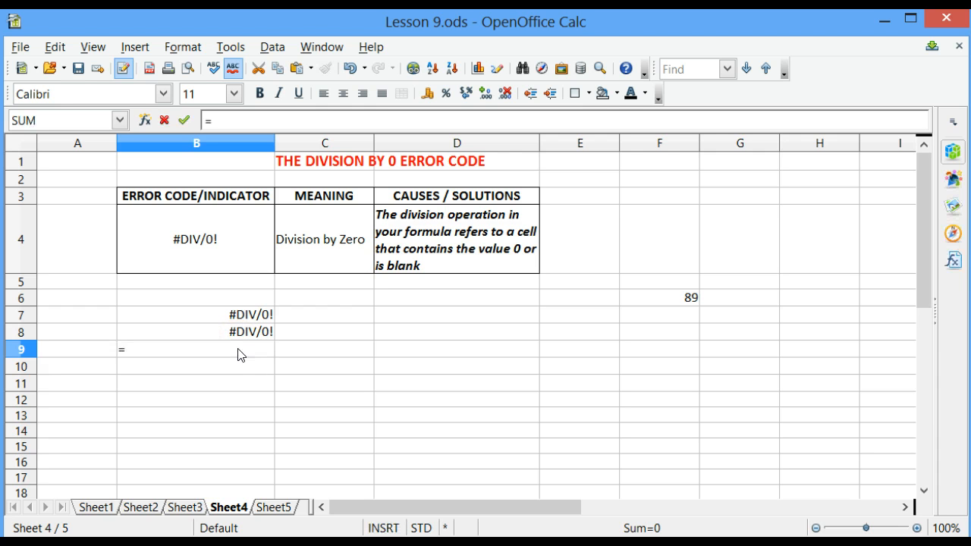
pyautogui.click(651, 297)
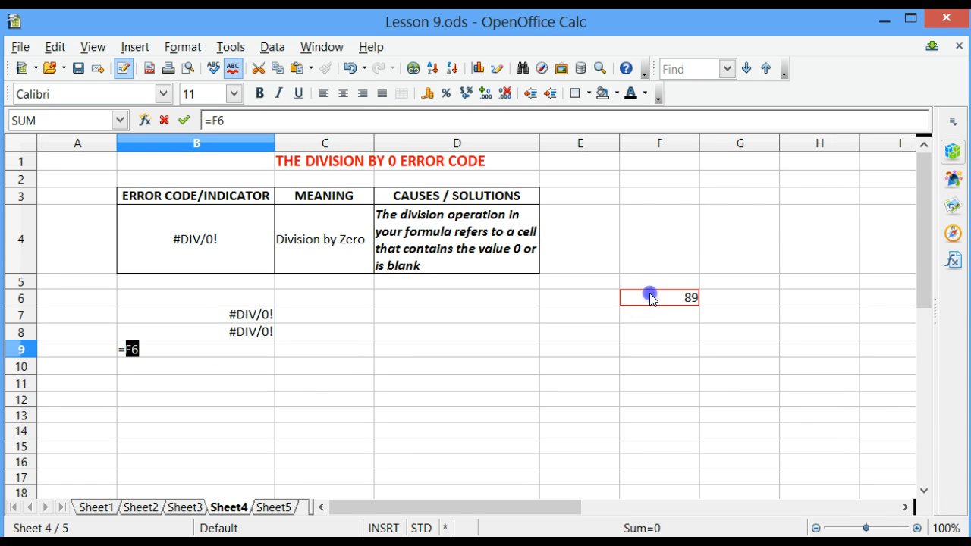
pyautogui.write('/')
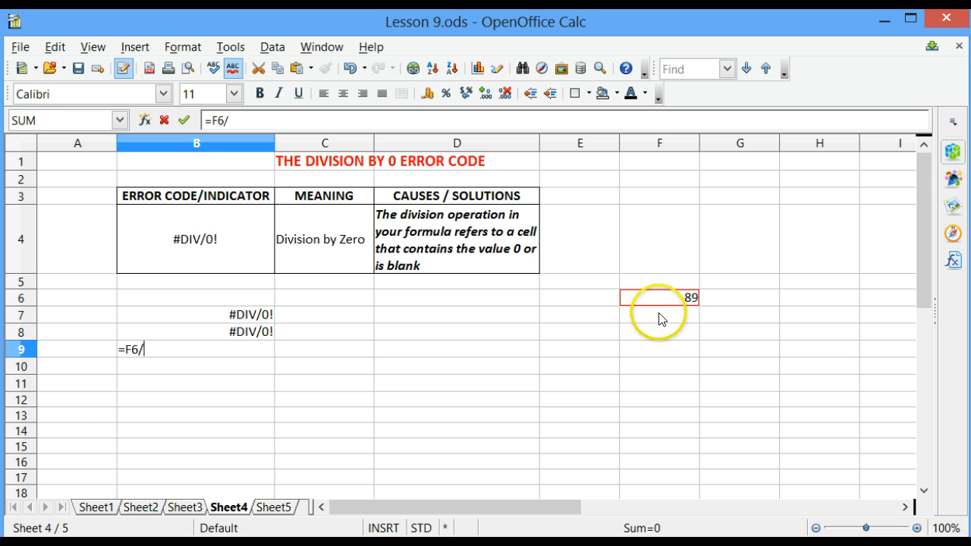
pyautogui.click(659, 315)
pyautogui.press('Return')
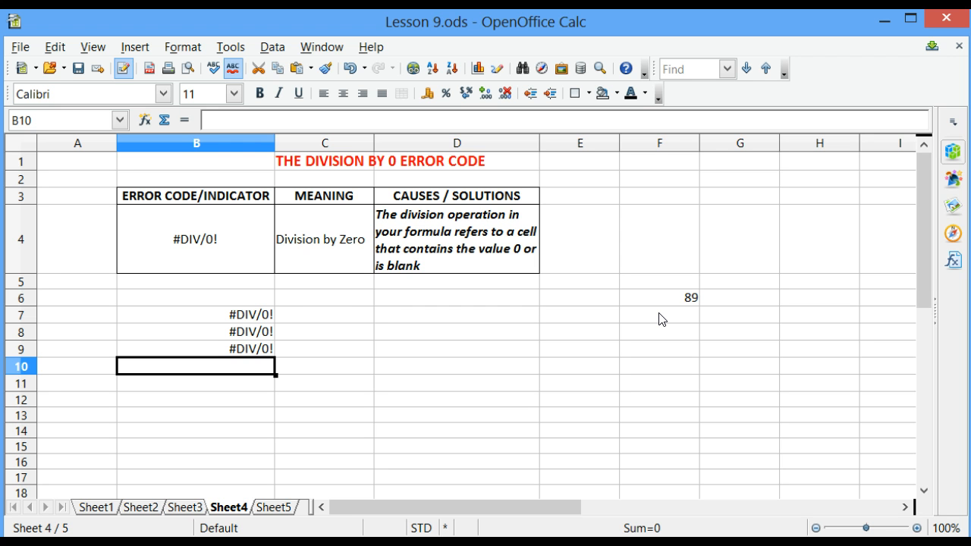
pyautogui.click(659, 319)
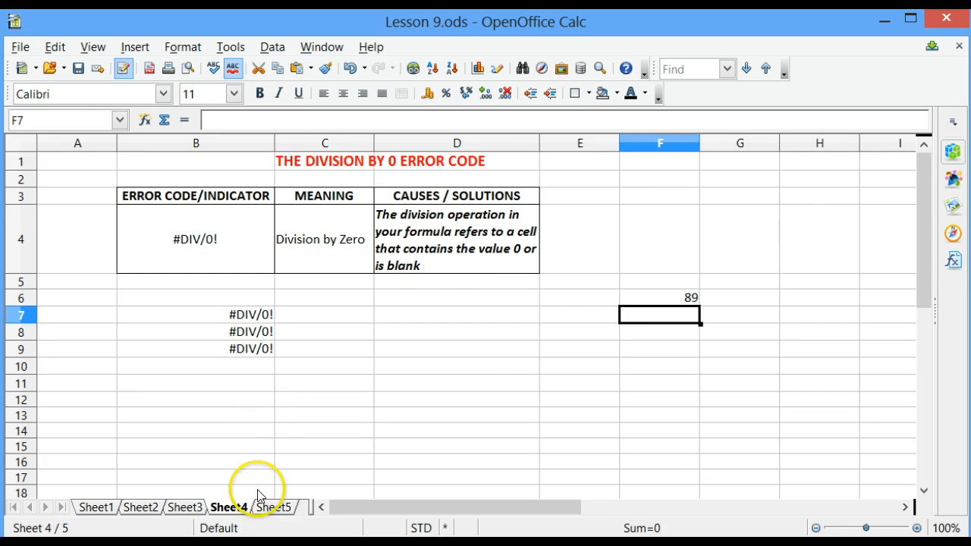
# On Sheet5, examine the test score table, the formula in the TOTAL cell G9 and the range D9:F9 it refers to
pyautogui.click(276, 507)
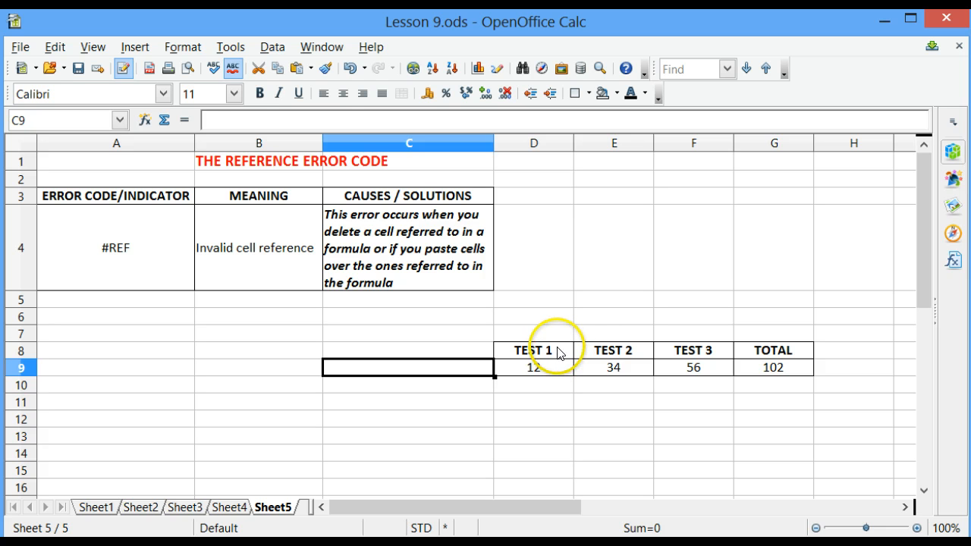
pyautogui.click(629, 347)
pyautogui.click(690, 347)
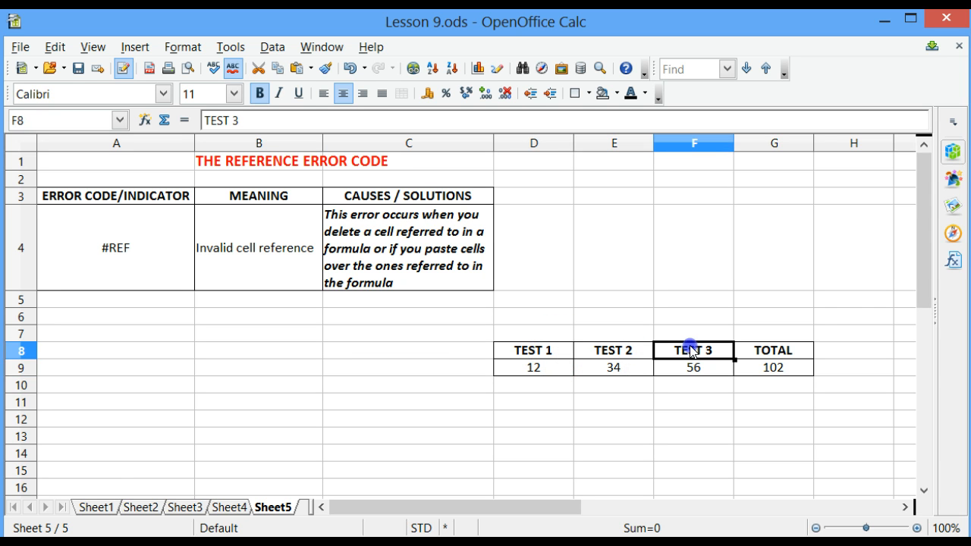
pyautogui.click(786, 352)
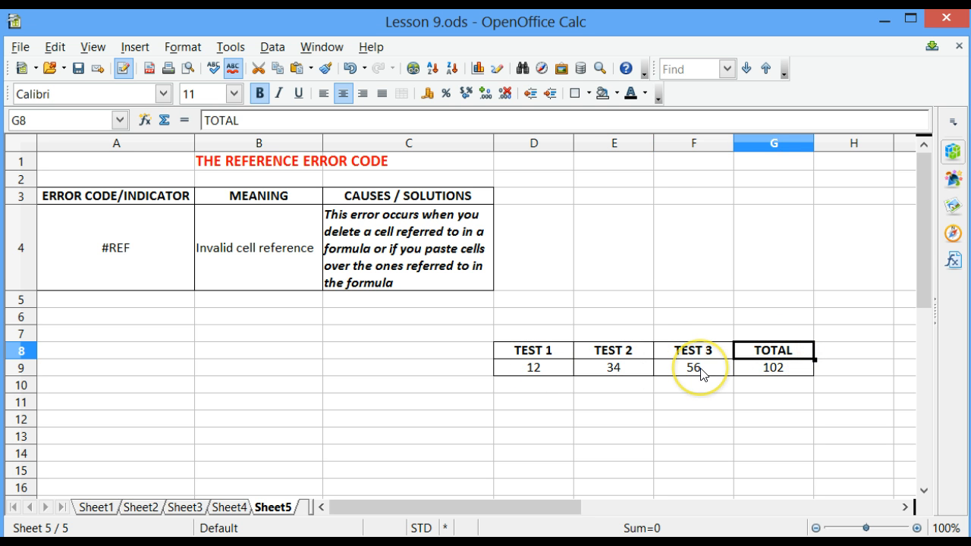
pyautogui.click(769, 370)
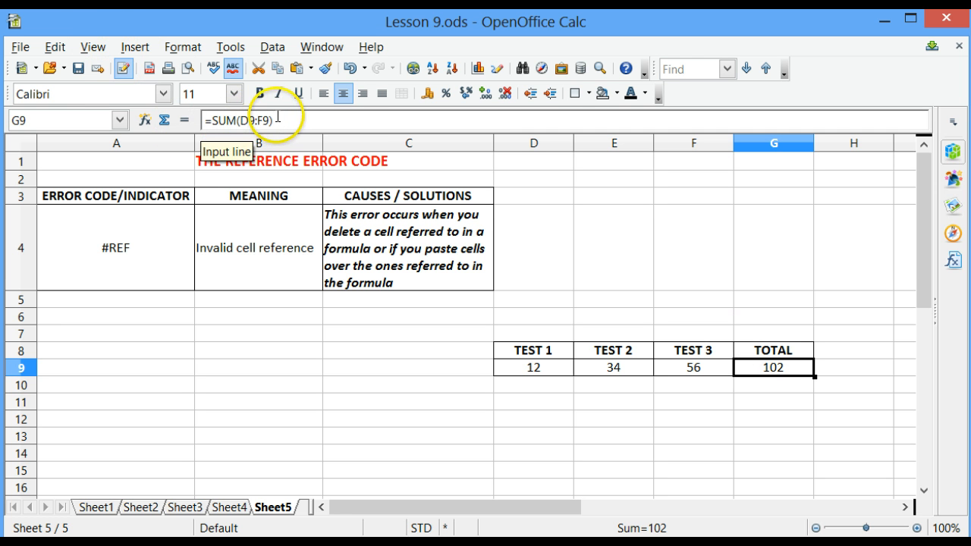
pyautogui.moveTo(693, 368); pyautogui.dragTo(552, 366)
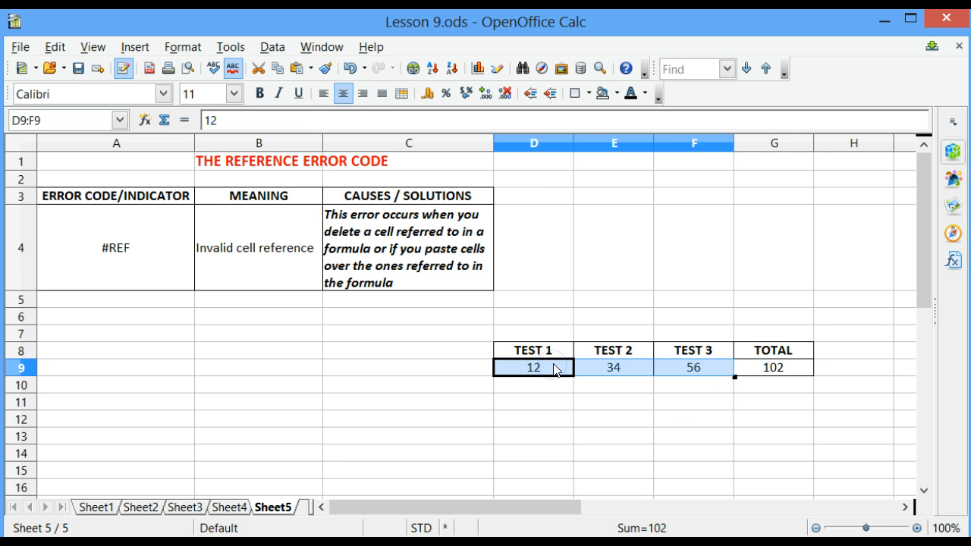
pyautogui.press('Return')
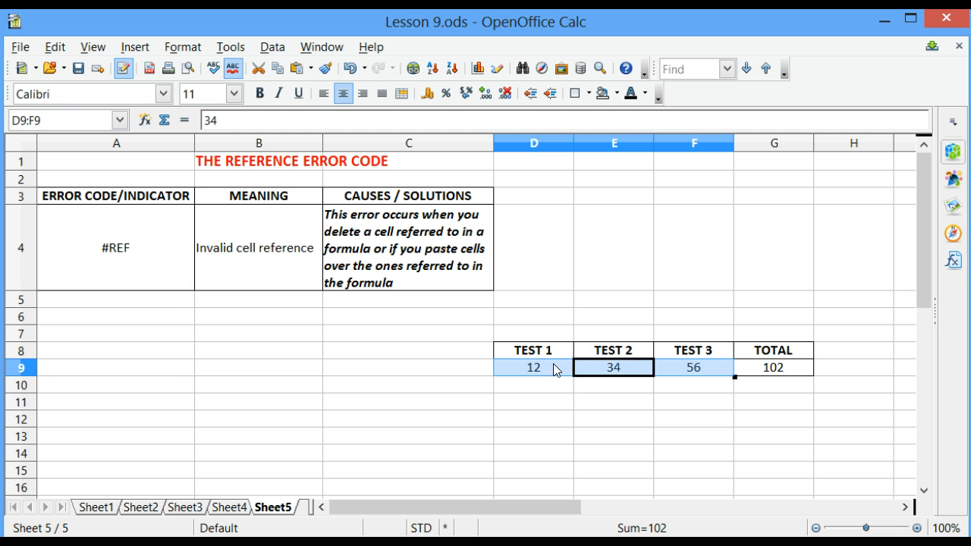
pyautogui.click(724, 402)
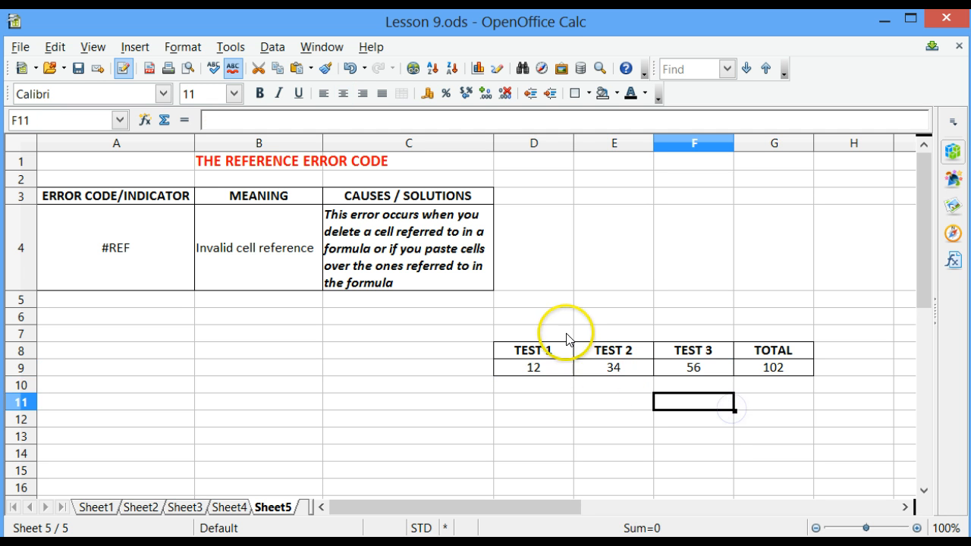
# Delete the entire columns D to F holding the three test scores, and select the cell below the TOTAL heading
pyautogui.moveTo(552, 337); pyautogui.dragTo(670, 441)
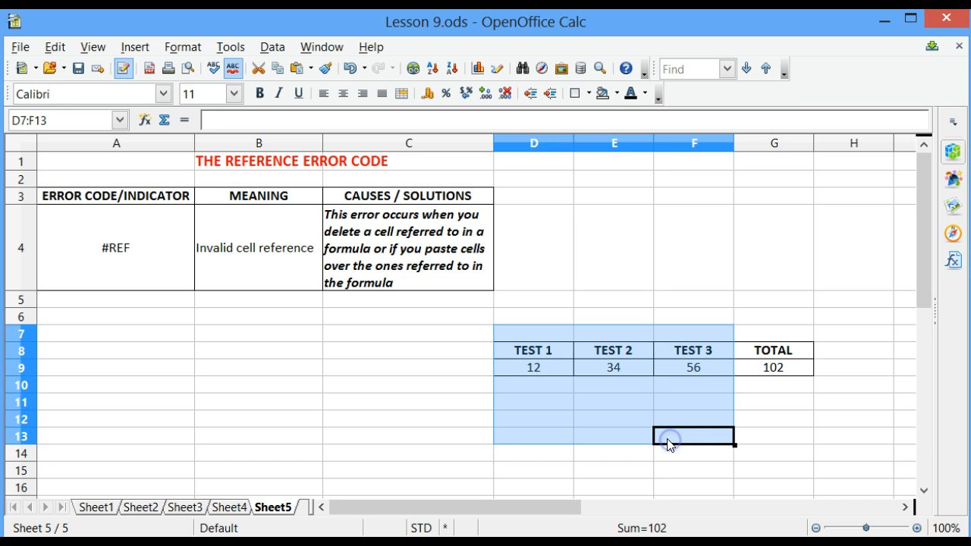
pyautogui.rightClick(551, 402)
pyautogui.click(644, 244)
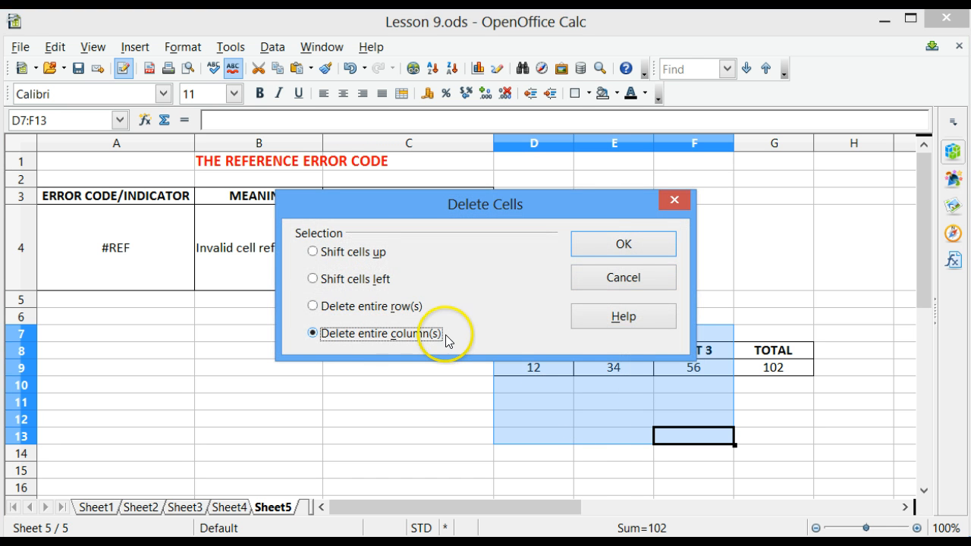
pyautogui.click(625, 244)
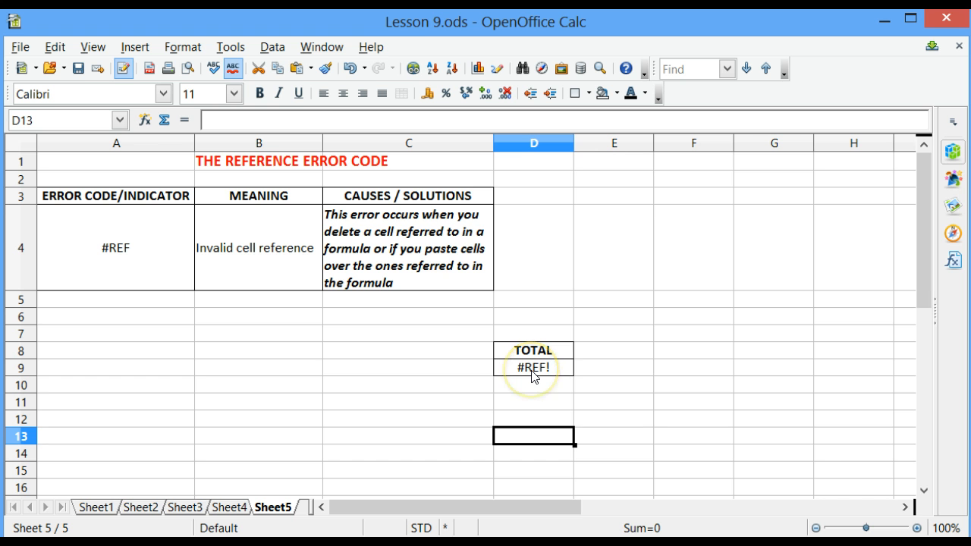
pyautogui.click(534, 370)
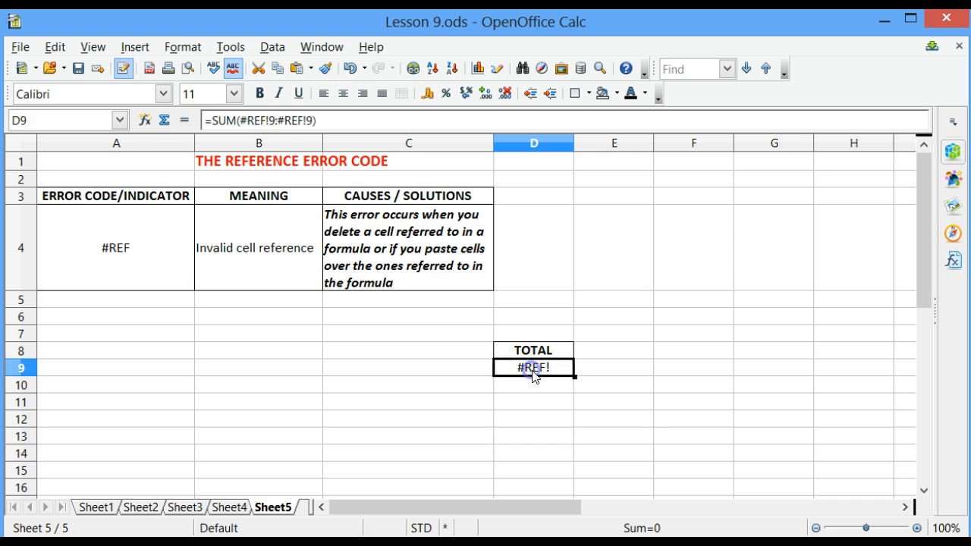